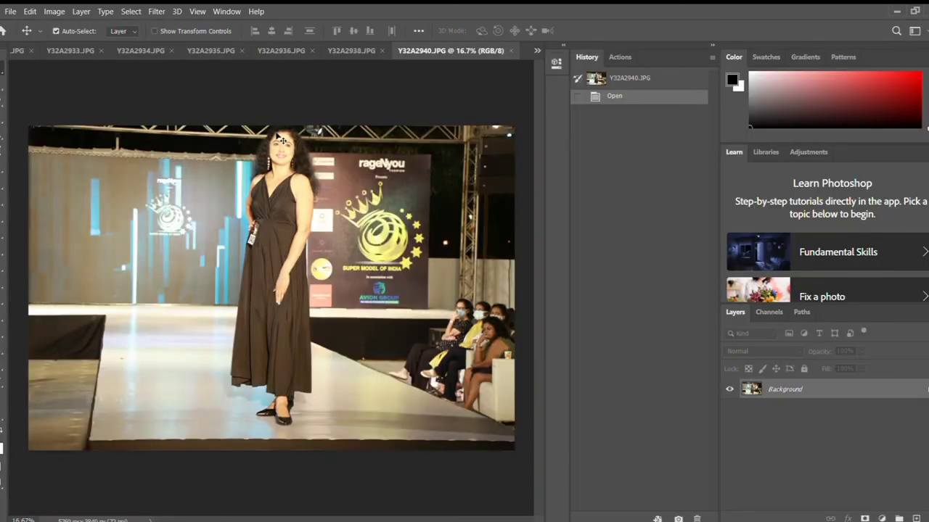
Step: Zoom the runway photo to 50% and unlock the Background as editable Layer 0
key(ctrl+plus)
key(ctrl+plus)
key(ctrl+plus)
scroll(281, 139, up, 2)
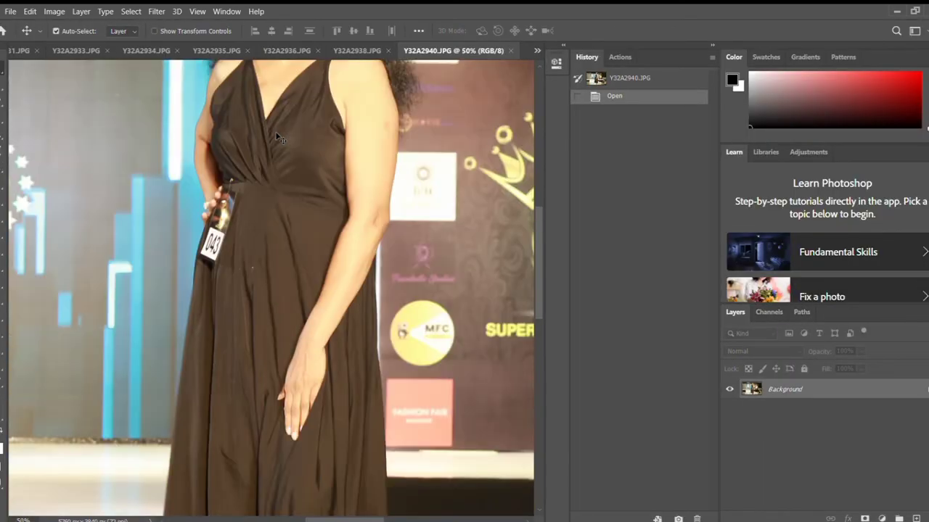
scroll(281, 139, up, 2)
scroll(281, 140, up, 2)
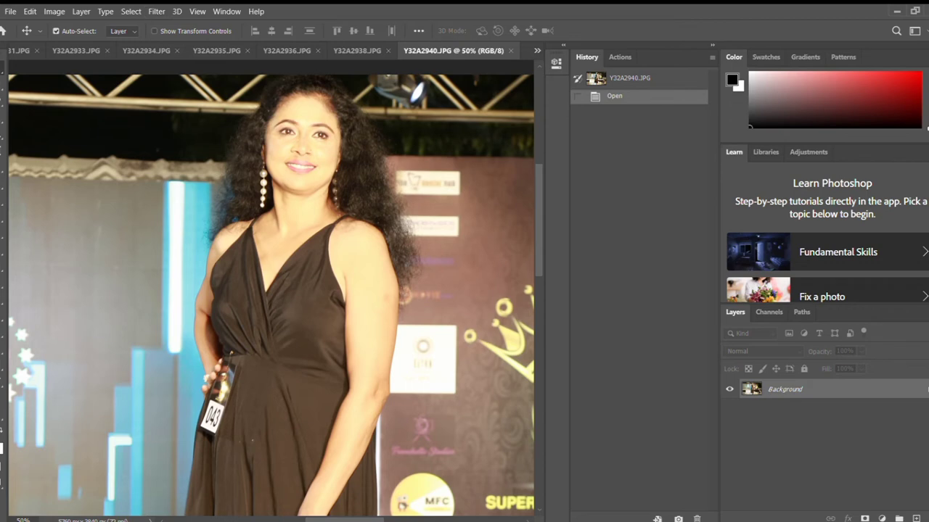
click(927, 389)
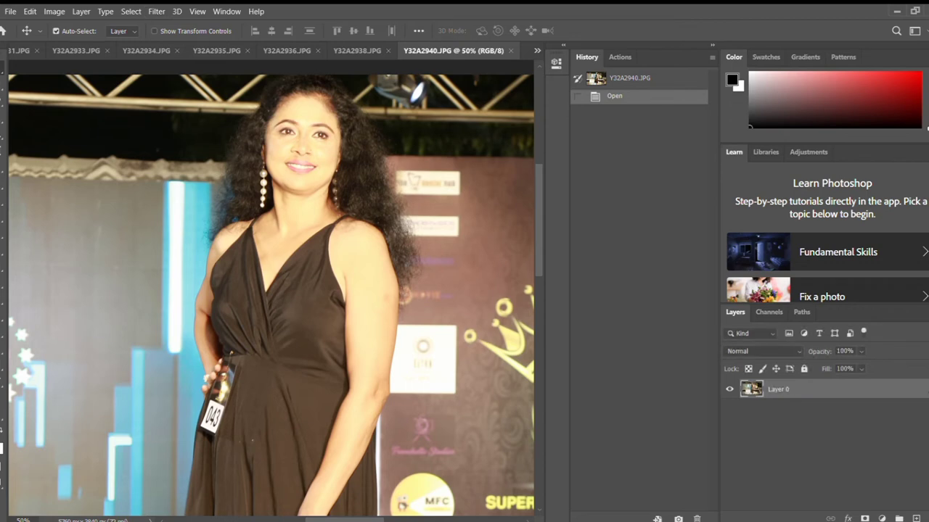
Step: Confirm the stroke on Layer 0 and add an empty Layer 1 above it
key(h)
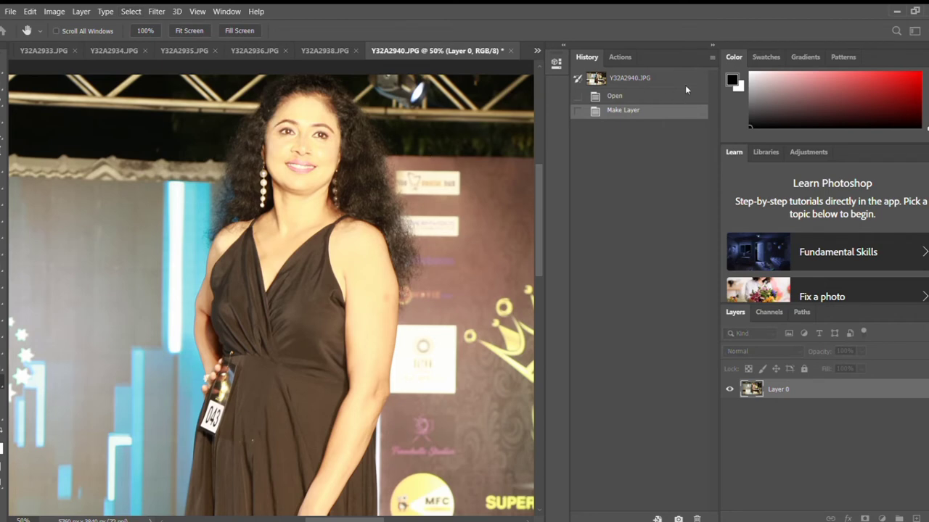
key(Return)
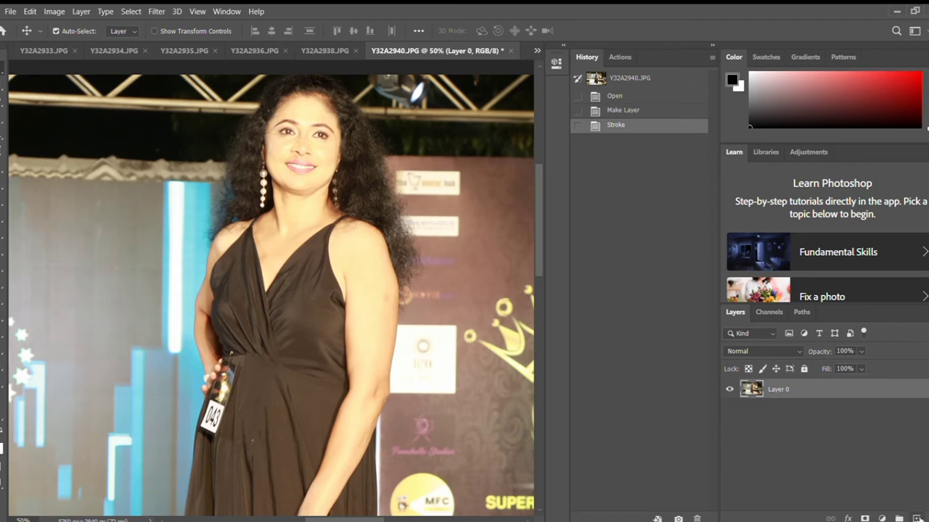
click(917, 519)
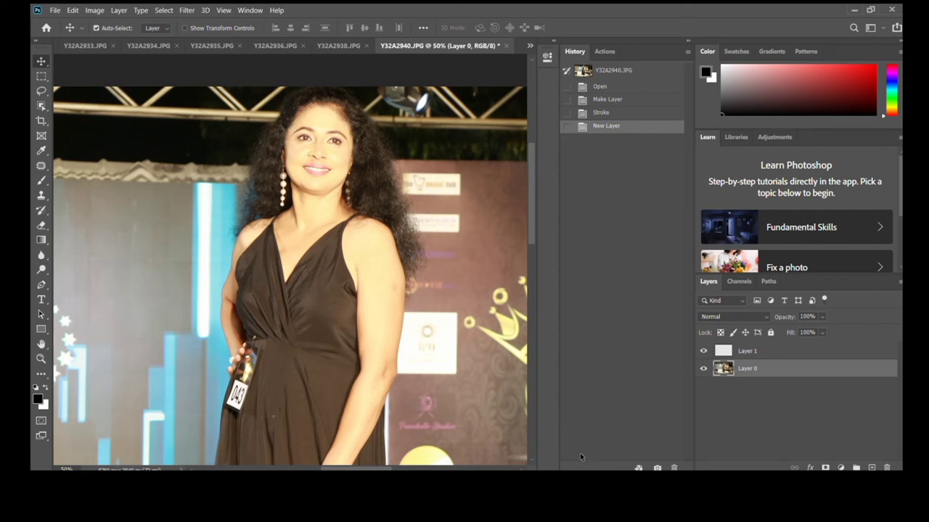
Step: Apply the Camera Raw Filter correction to Layer 0 and bring up Color Balance
key(ctrl+alt+f)
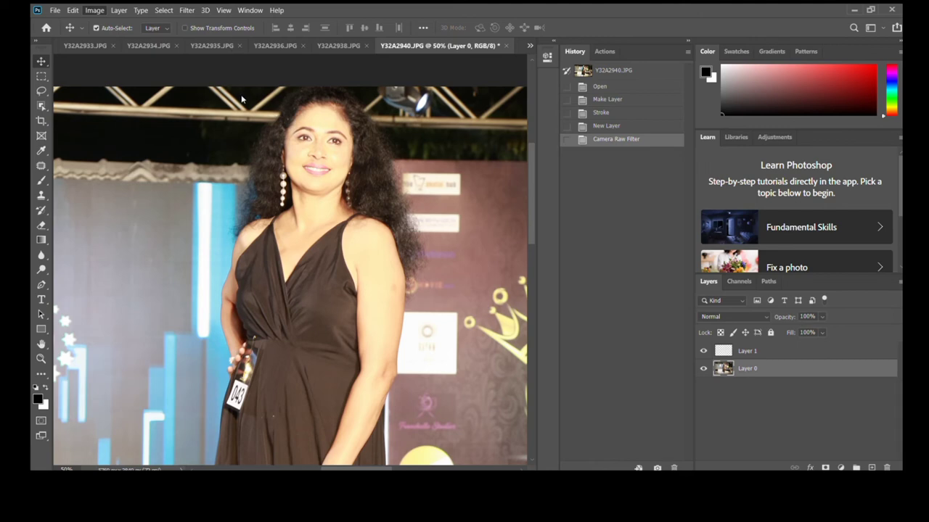
key(i)
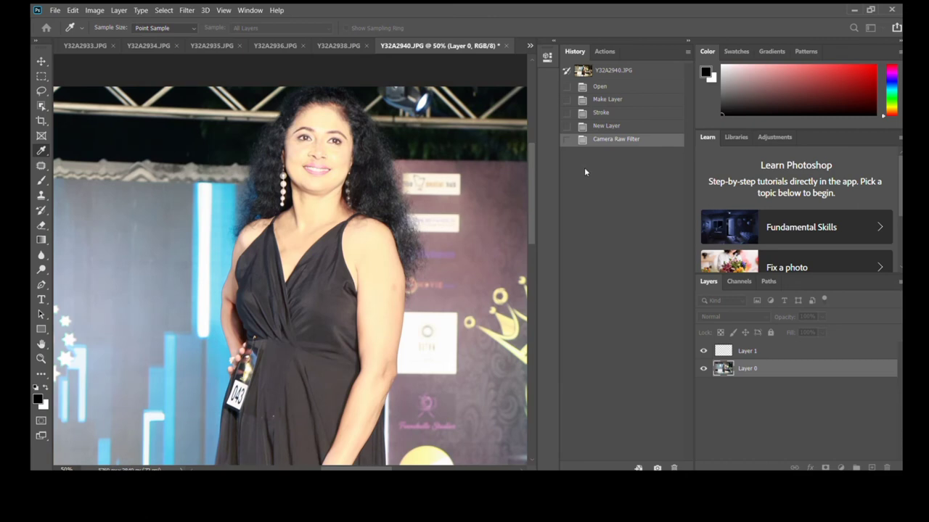
Step: Commit the Color Balance adjustment that makes the dress true black and cools the scene
key(Return)
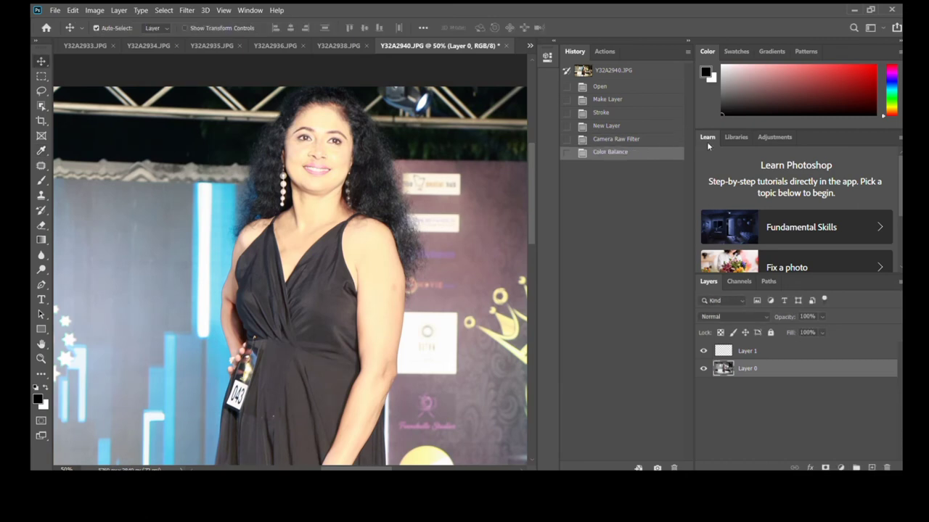
Step: Zoom out from 50% to 16.7% to show the whole corrected photo
key(ctrl+minus)
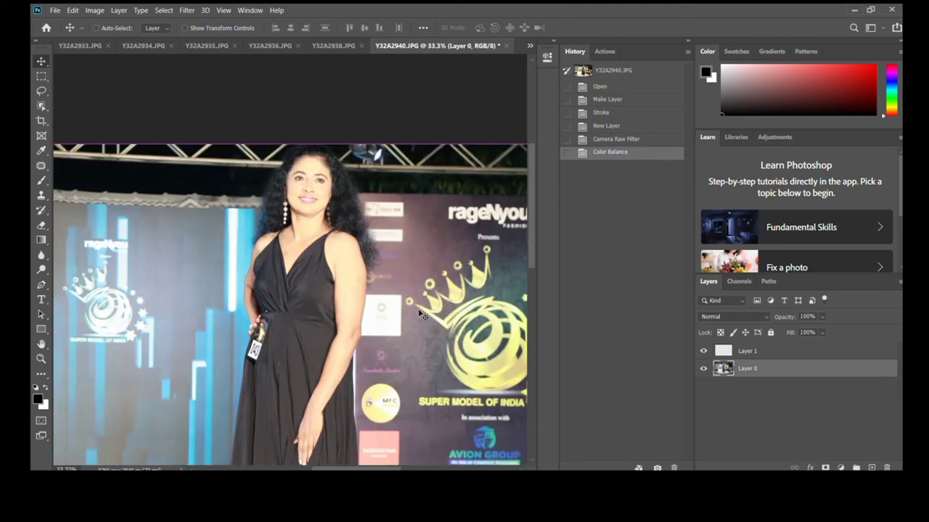
key(ctrl+minus)
key(ctrl+minus)
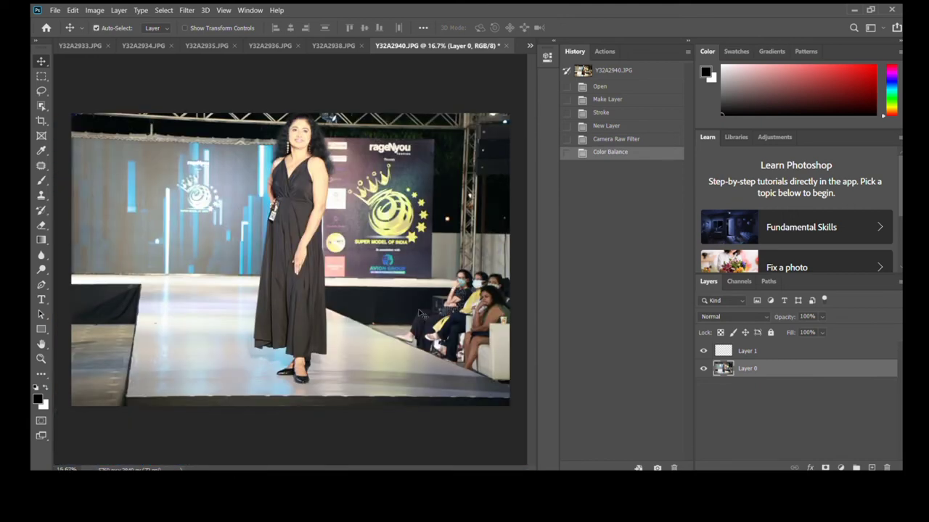